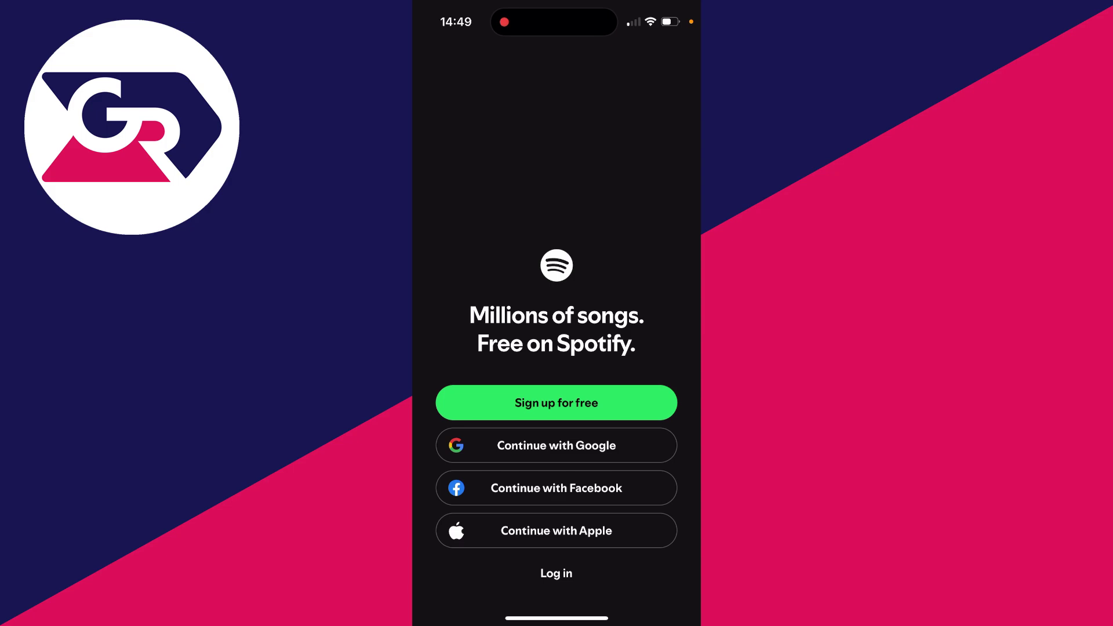
Step: Begin a free sign-up, enter the email, and accept the suggested strong password
click(556, 403)
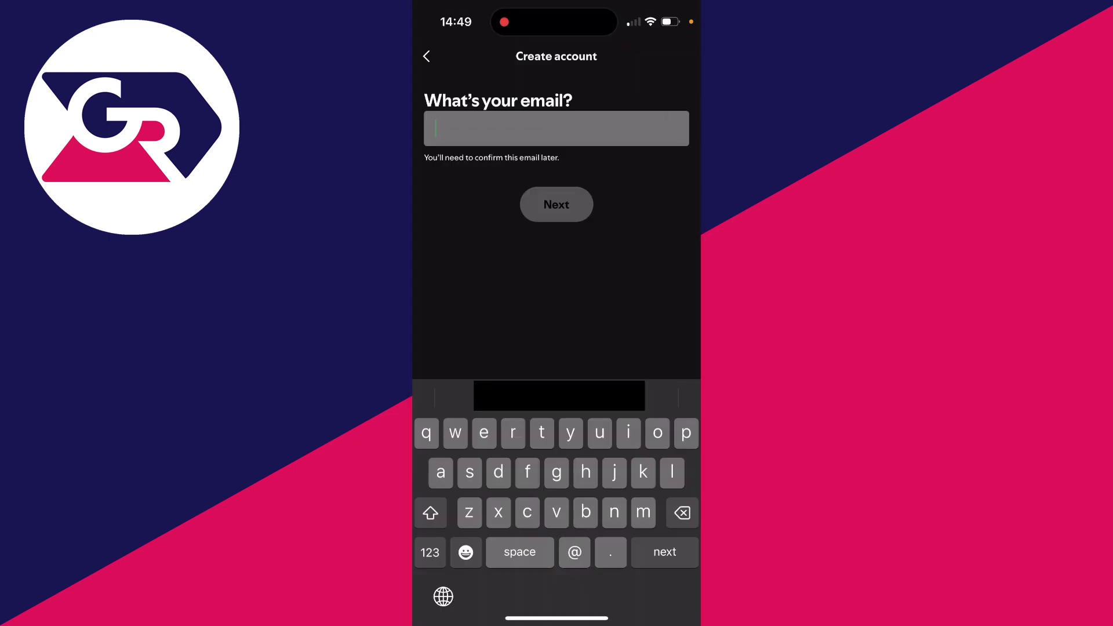
click(557, 204)
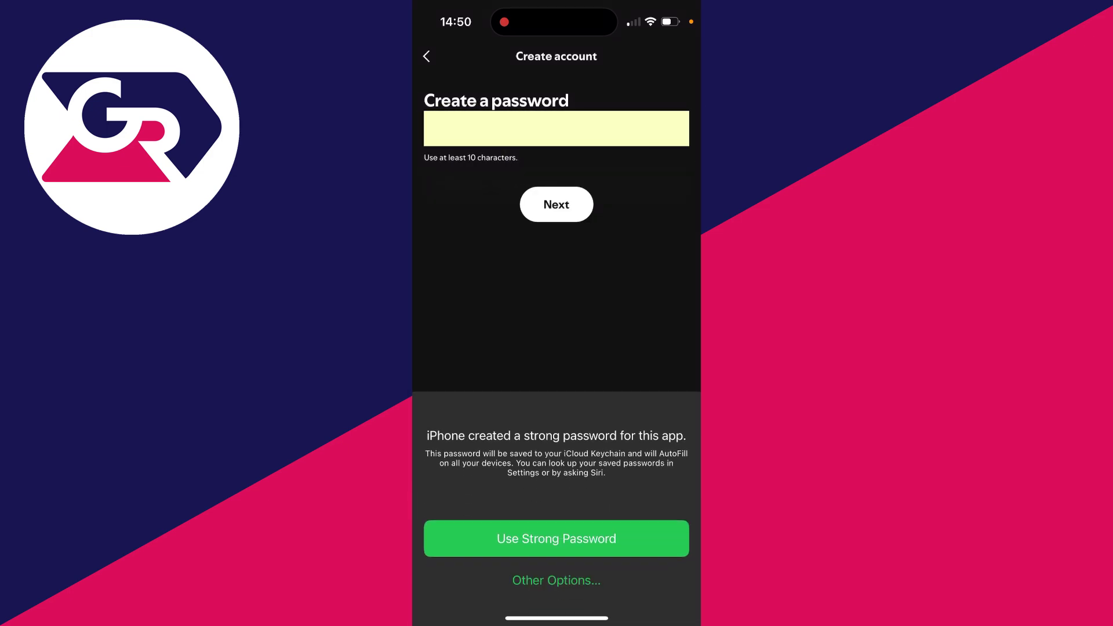
click(557, 538)
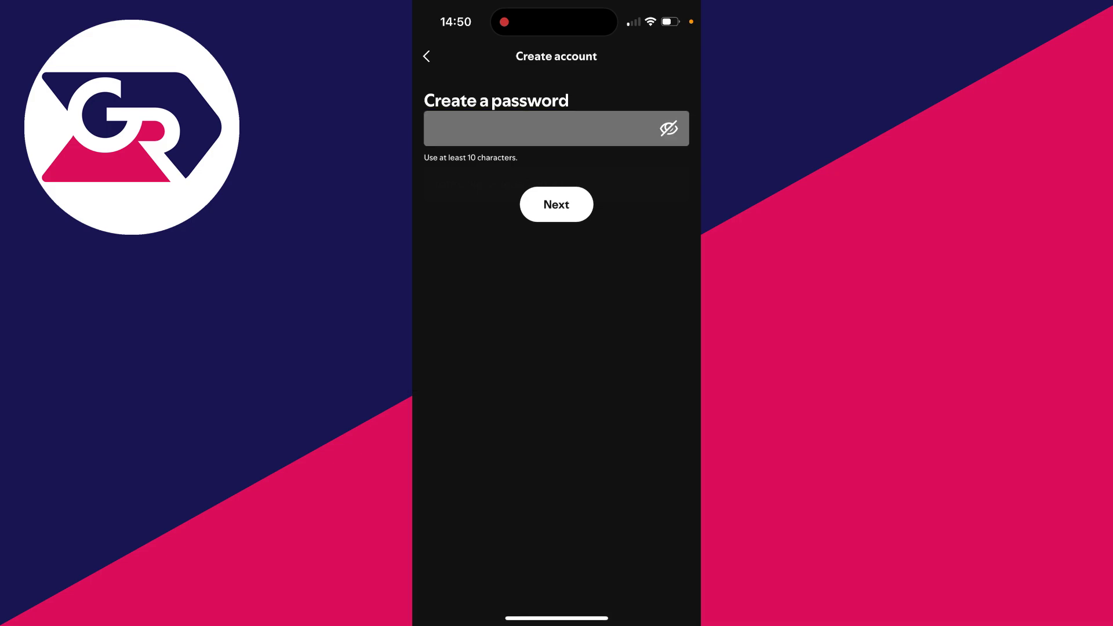
click(558, 205)
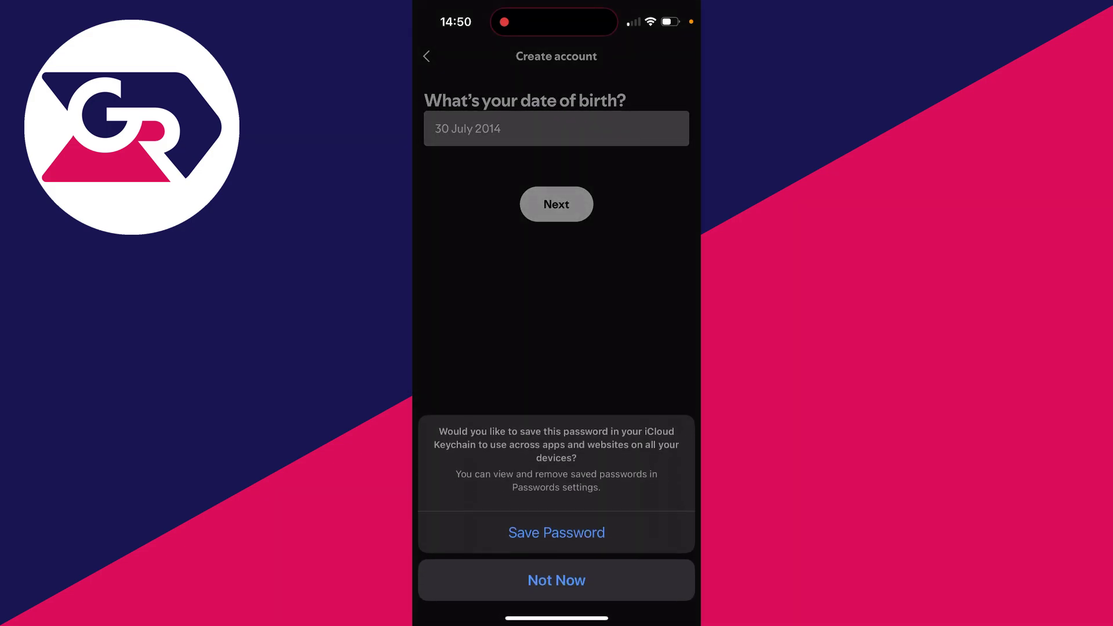
click(557, 580)
scroll(469, 547, down, 4)
scroll(469, 546, down, 1)
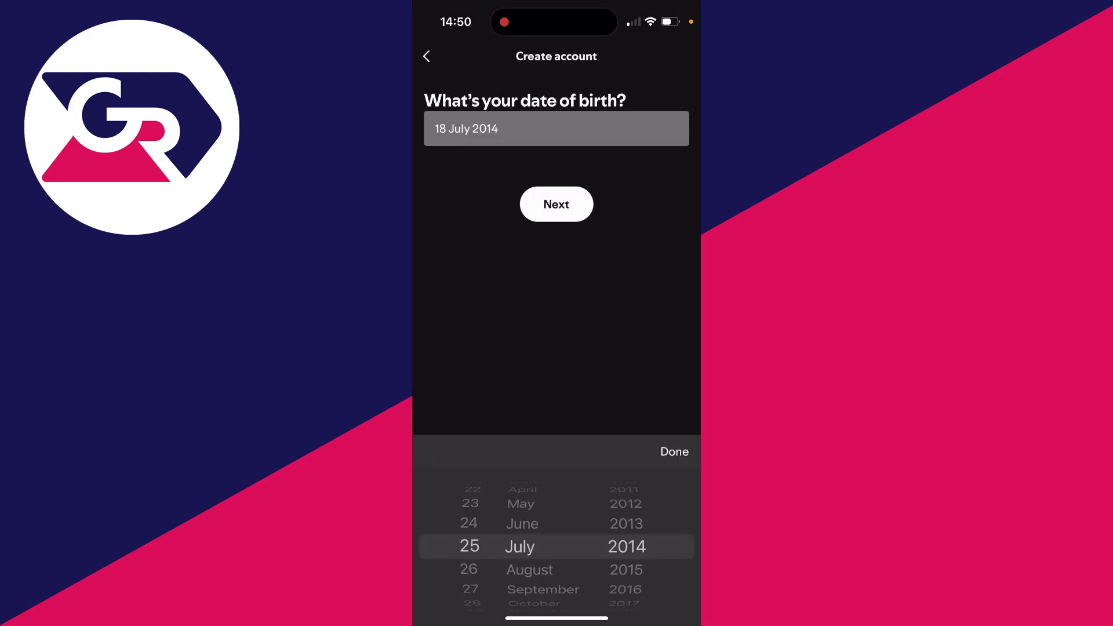
click(557, 203)
scroll(557, 546, down, 1)
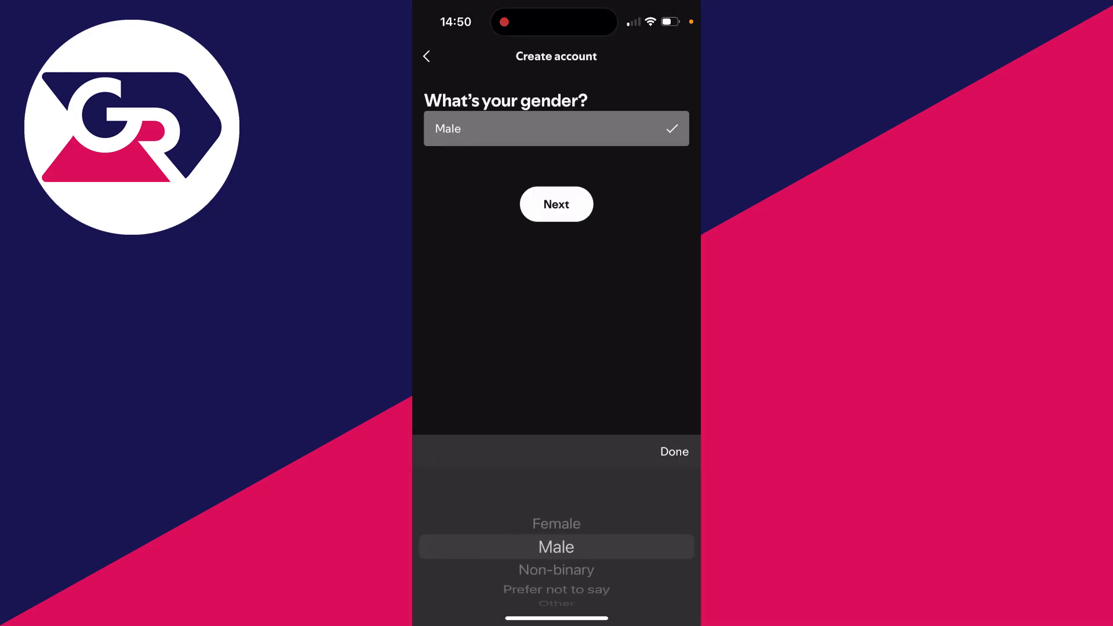
click(557, 204)
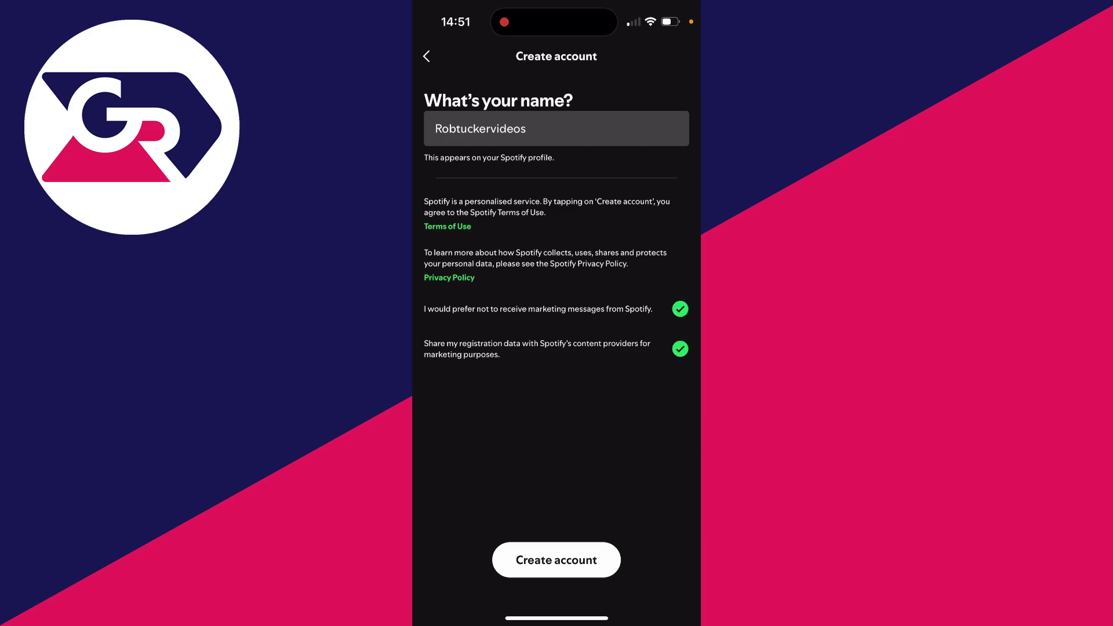
click(680, 349)
Step: Create the account, pick Dave and One Direction as liked artists, and continue to the home feed
click(556, 561)
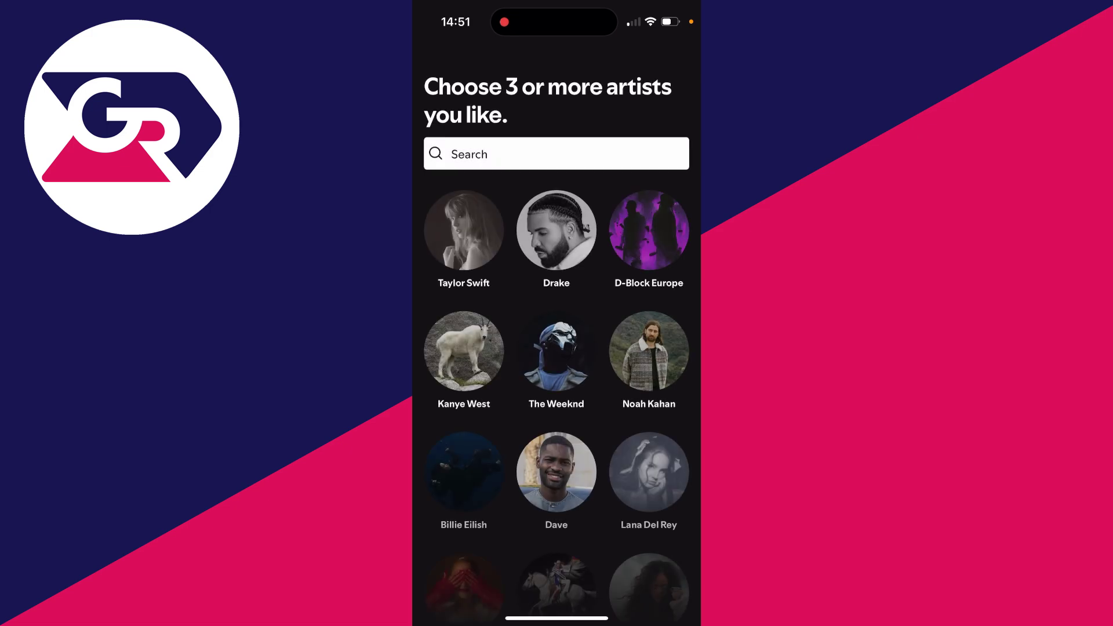
click(557, 473)
scroll(557, 365, down, 2)
scroll(557, 366, down, 5)
click(464, 301)
click(556, 566)
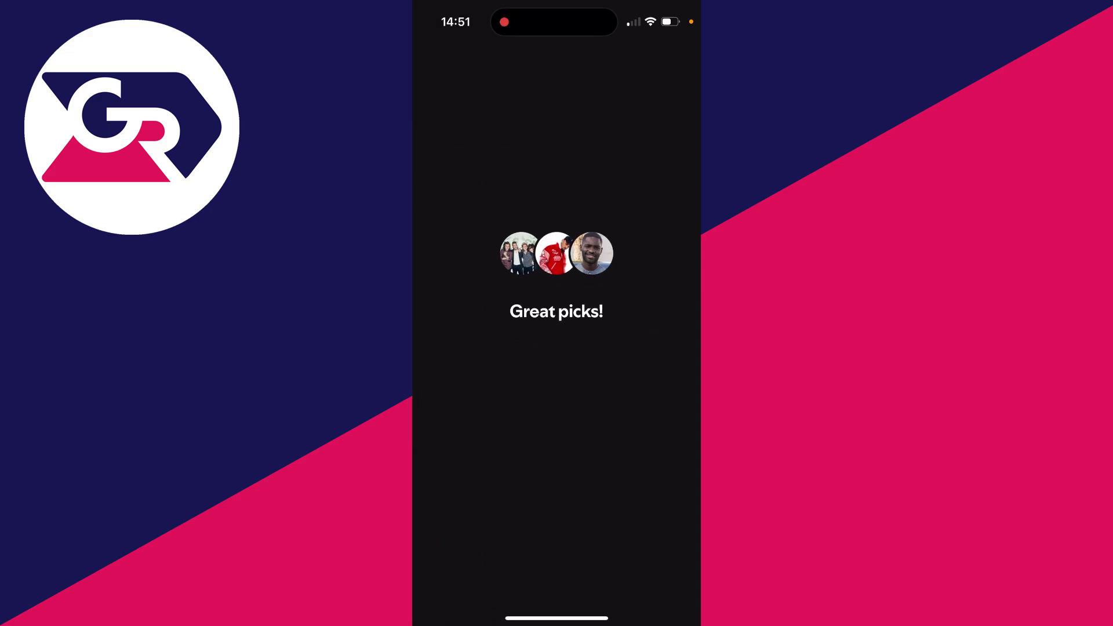
click(557, 365)
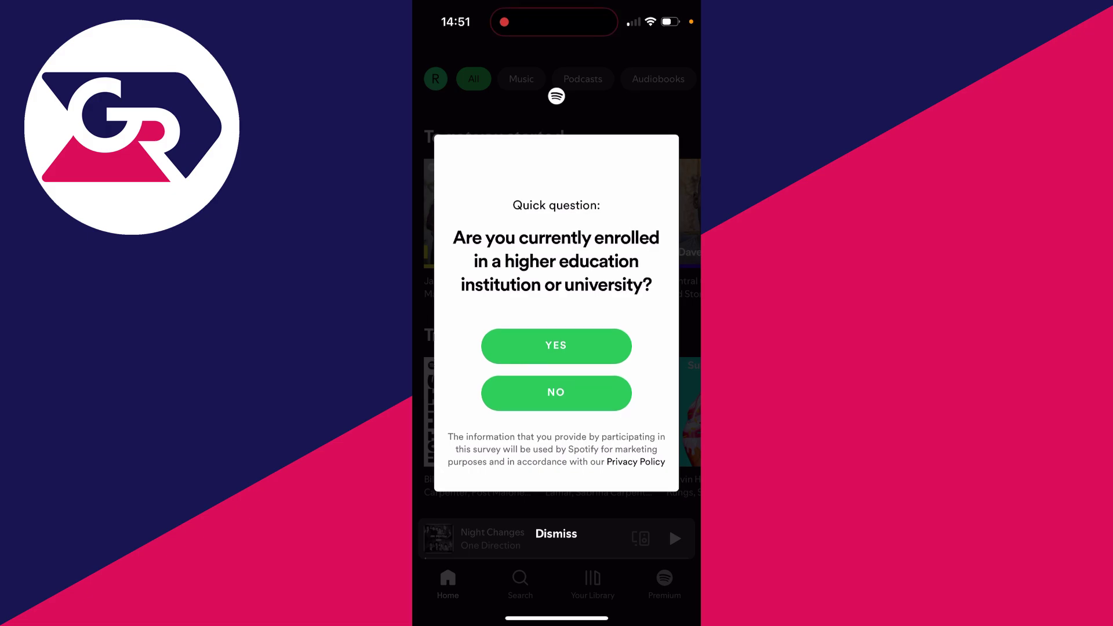
click(556, 532)
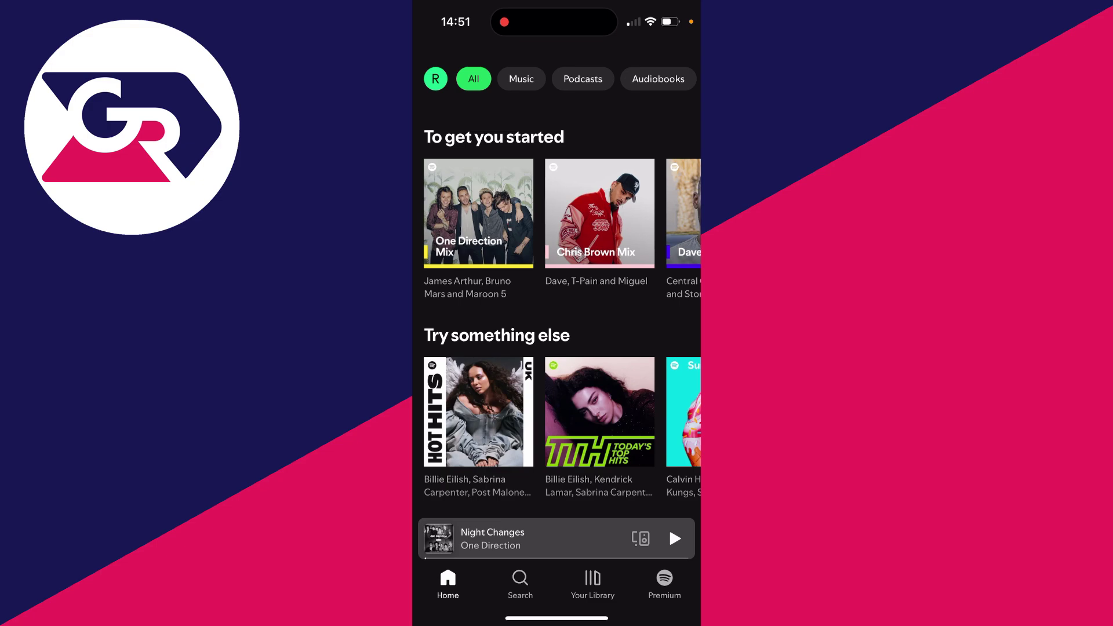
click(664, 582)
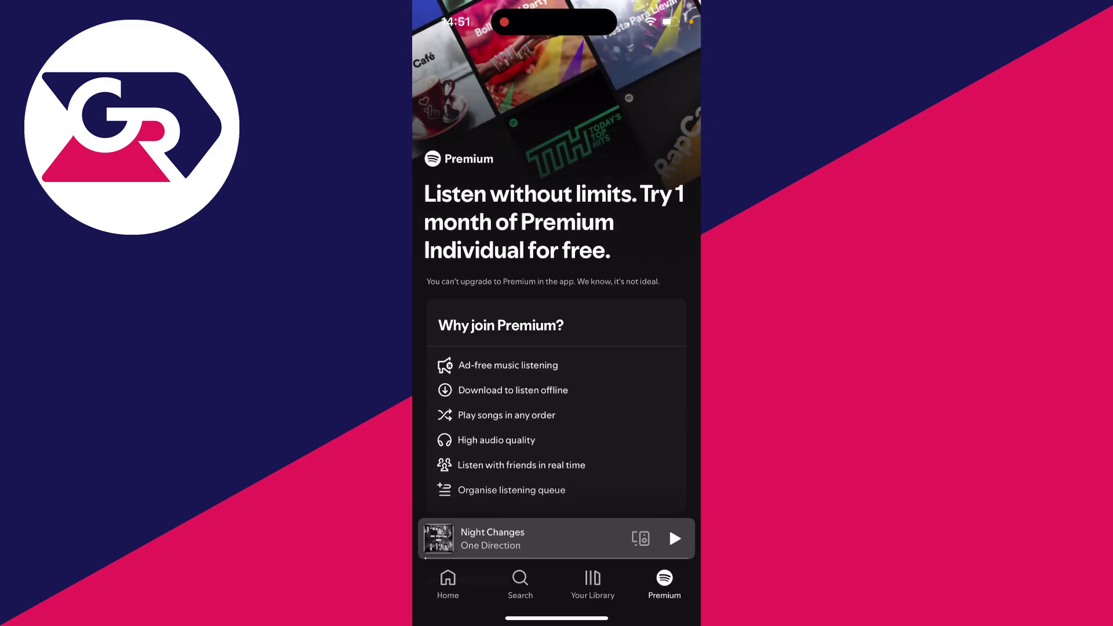
click(447, 583)
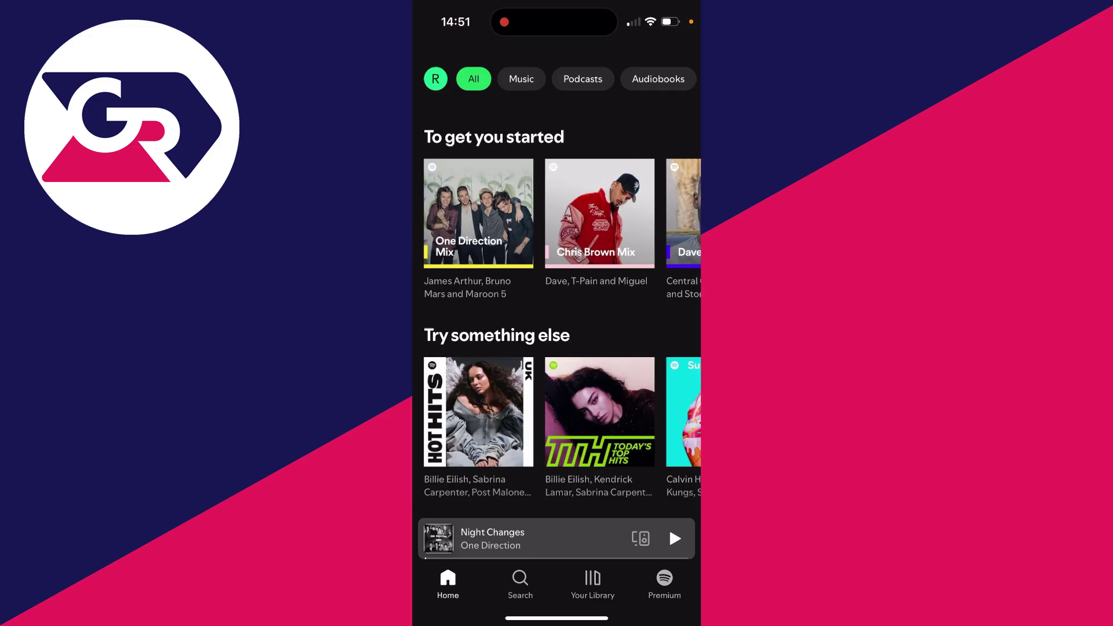